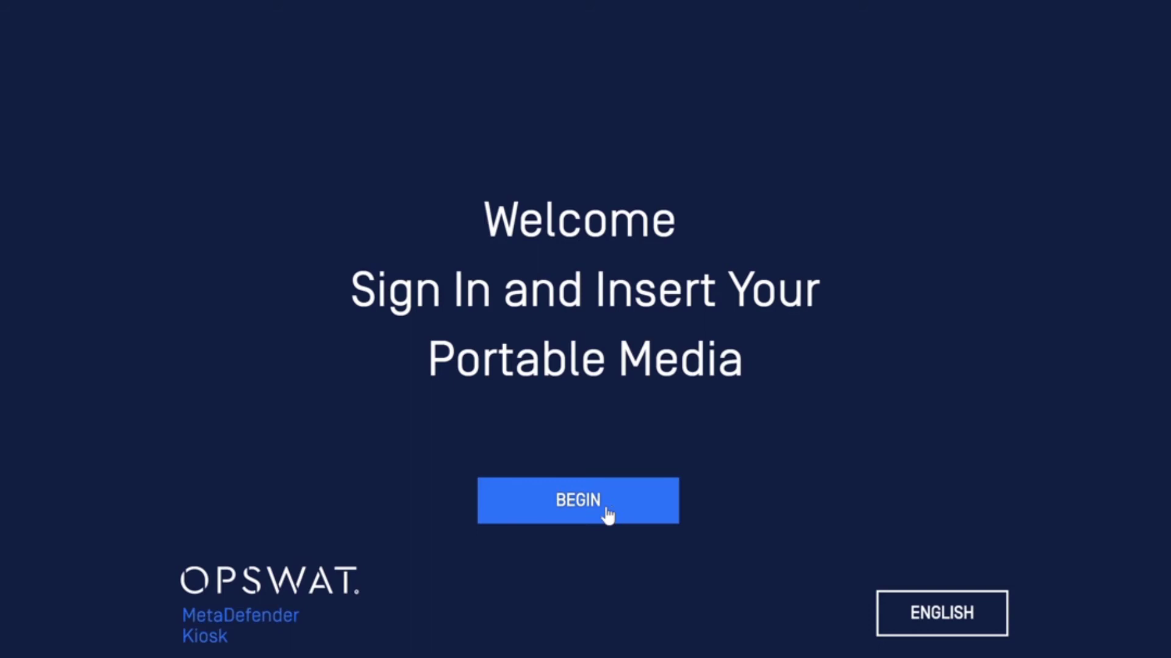
Choose EMPLOYEE and submit a login name and password
left_click(606, 509)
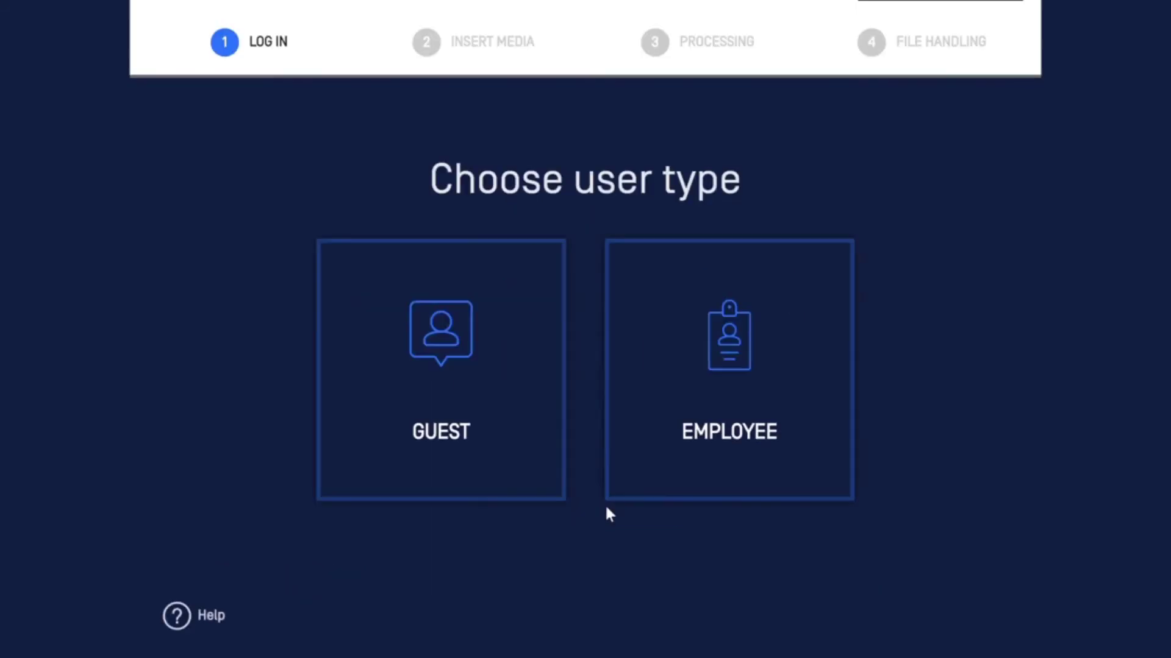
left_click(679, 422)
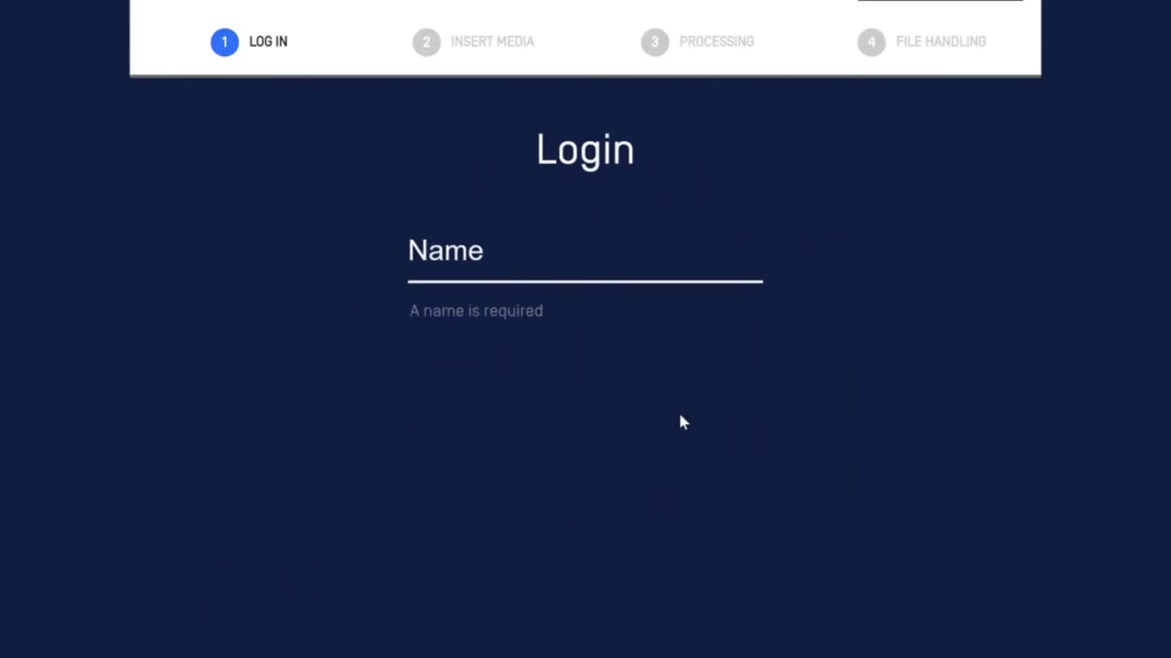
type("tes")
key("Return")
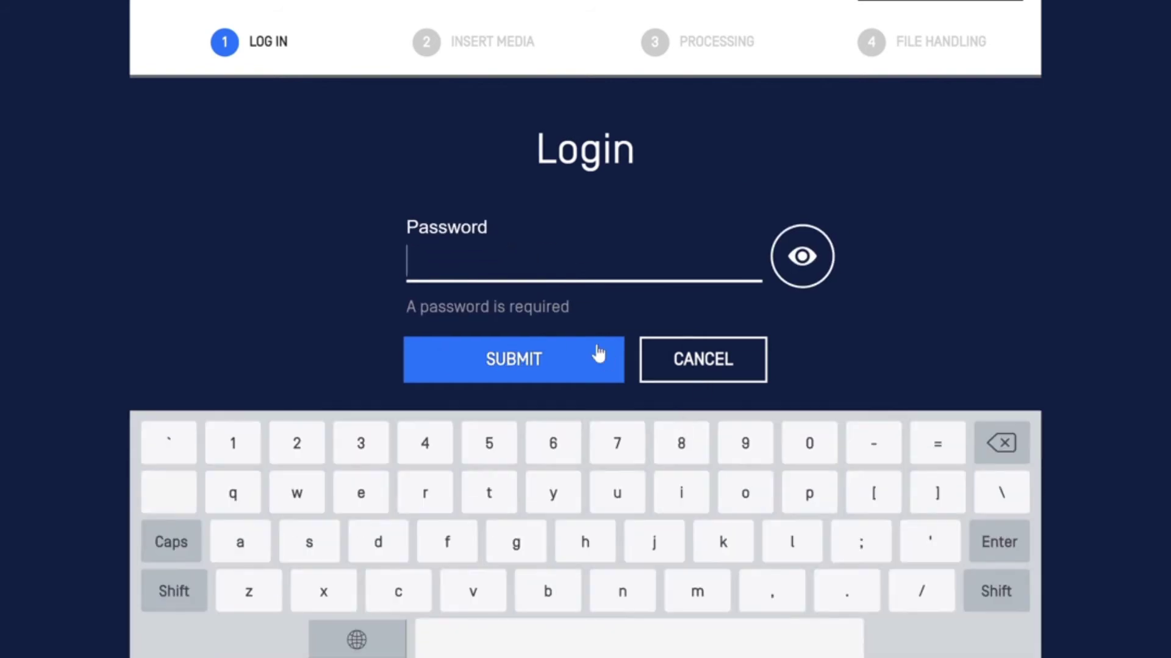
left_click(597, 354)
type("************")
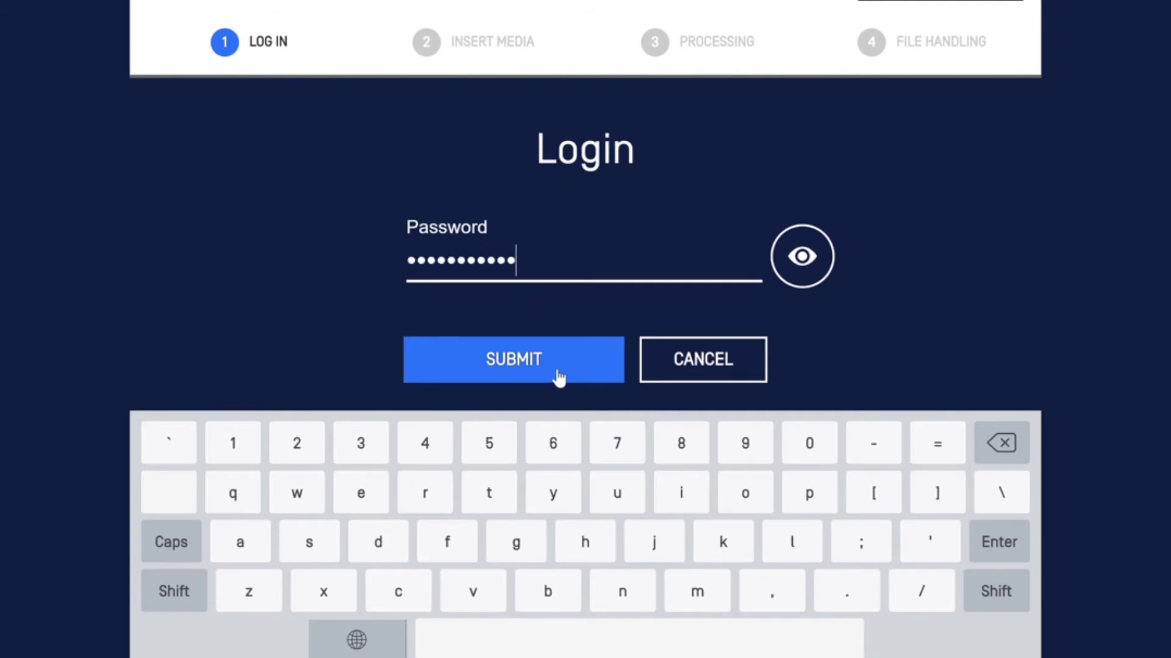
left_click(558, 378)
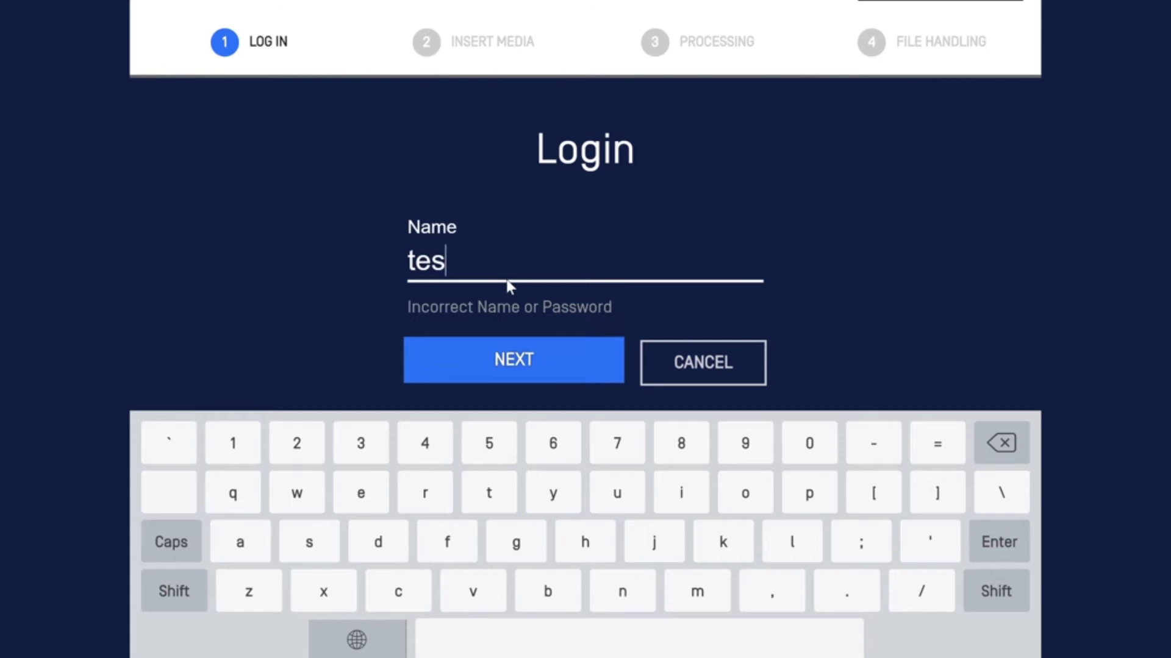
Correct the rejected login name by appending 't' and re-submit the password to sign in
type("t")
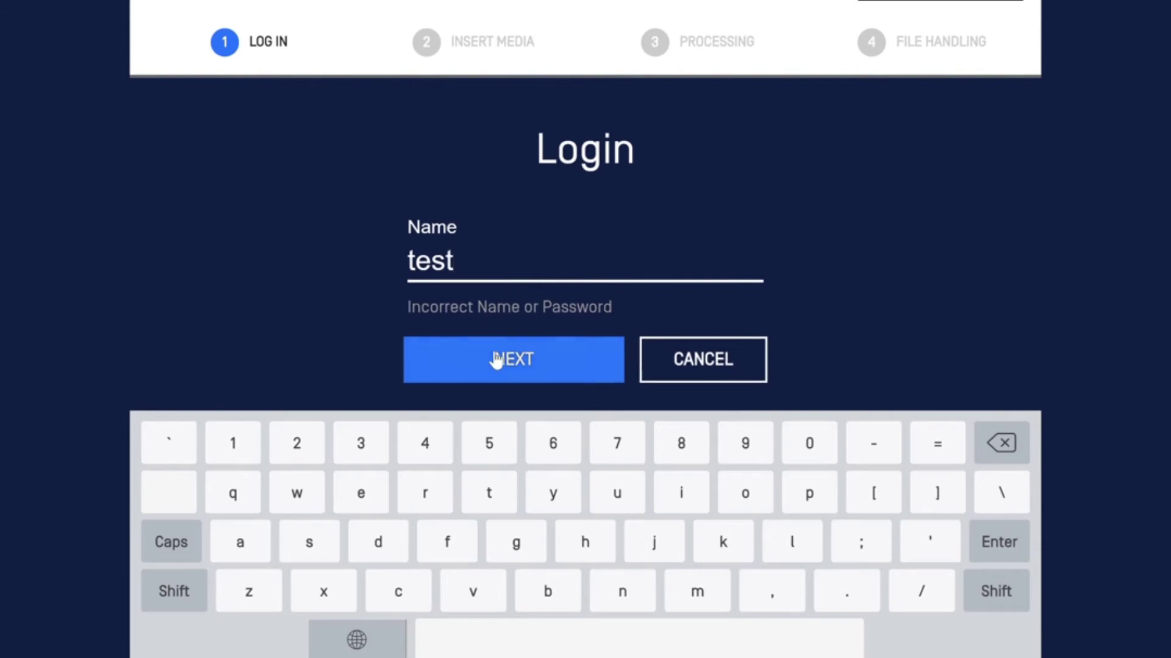
left_click(496, 359)
type("******")
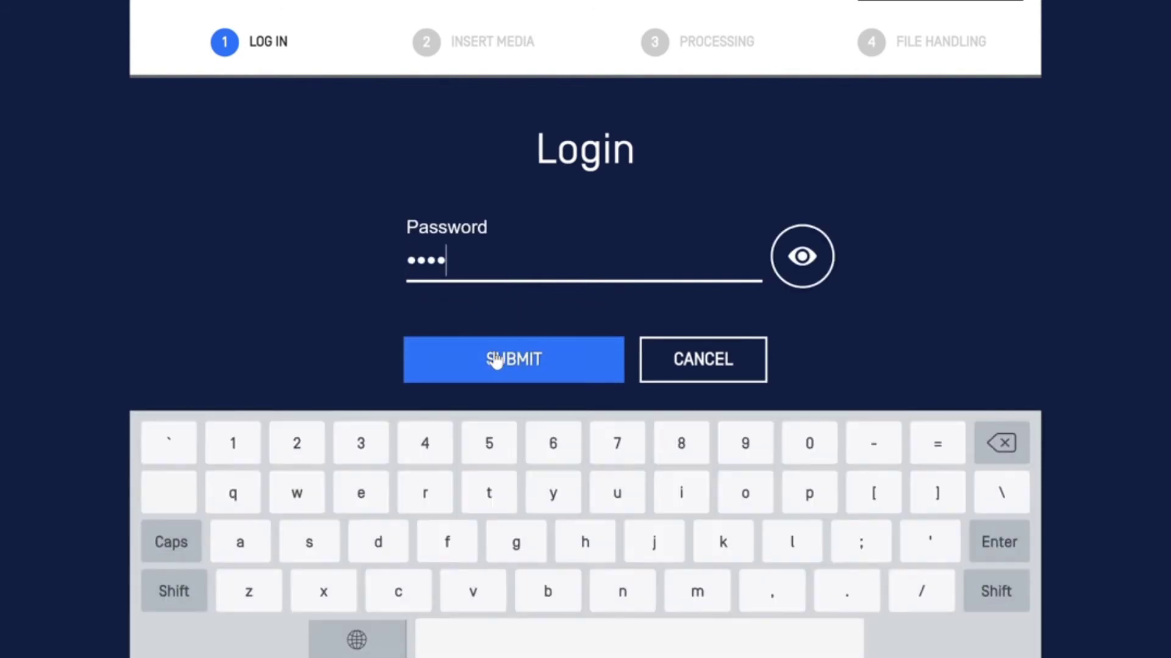
type("*****")
left_click(496, 359)
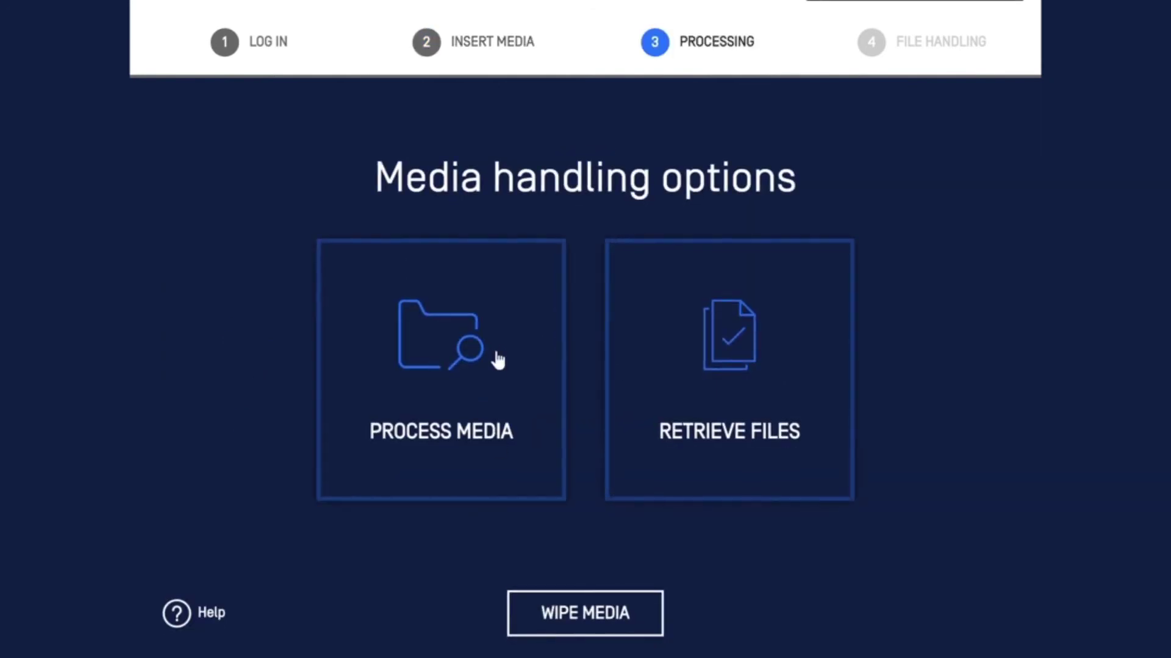
Process media by selecting OPSWAT_Datasheet_SDP.pdf from drive F: and continuing
left_click(495, 361)
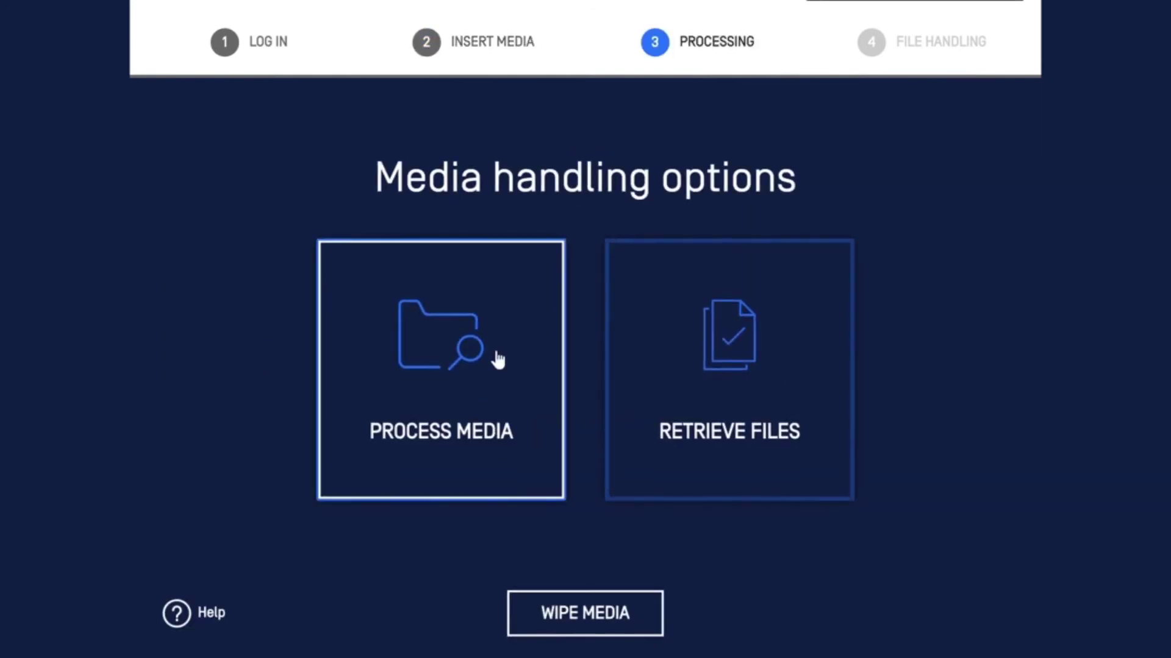
left_click(469, 376)
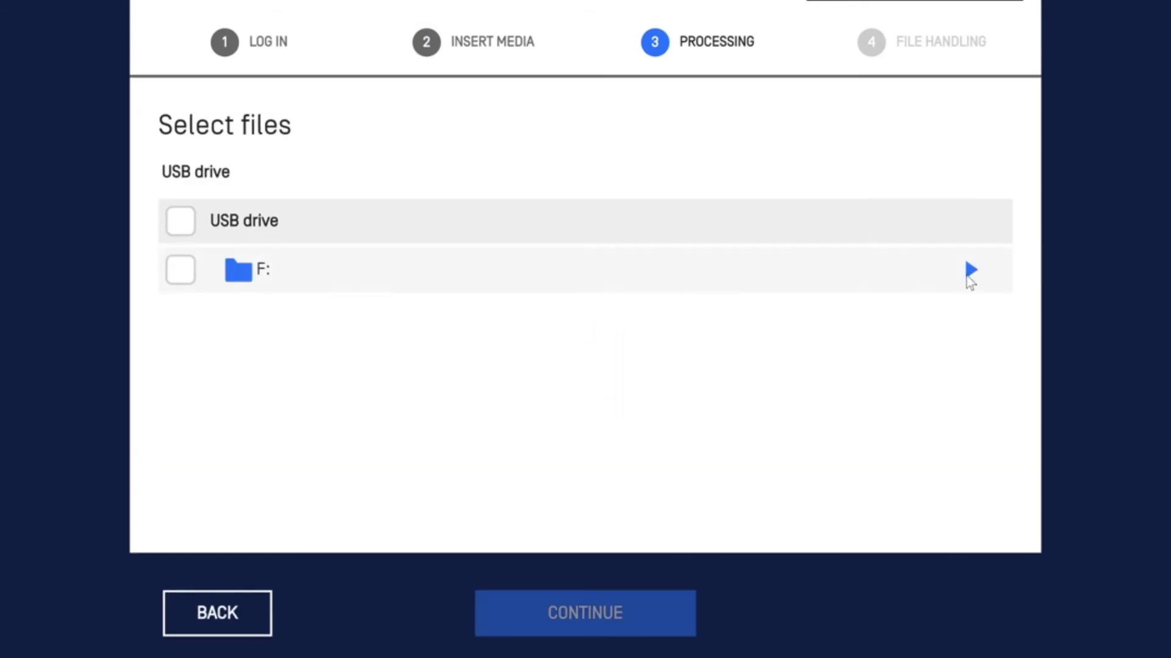
left_click(967, 273)
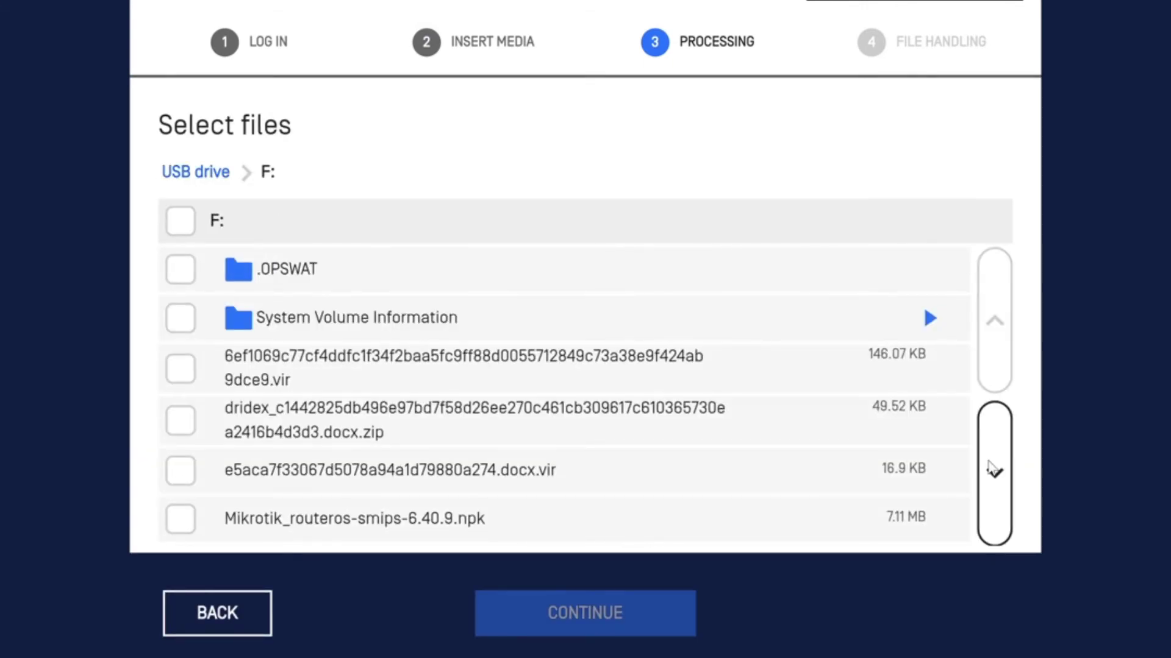
left_click(998, 472)
left_click(181, 370)
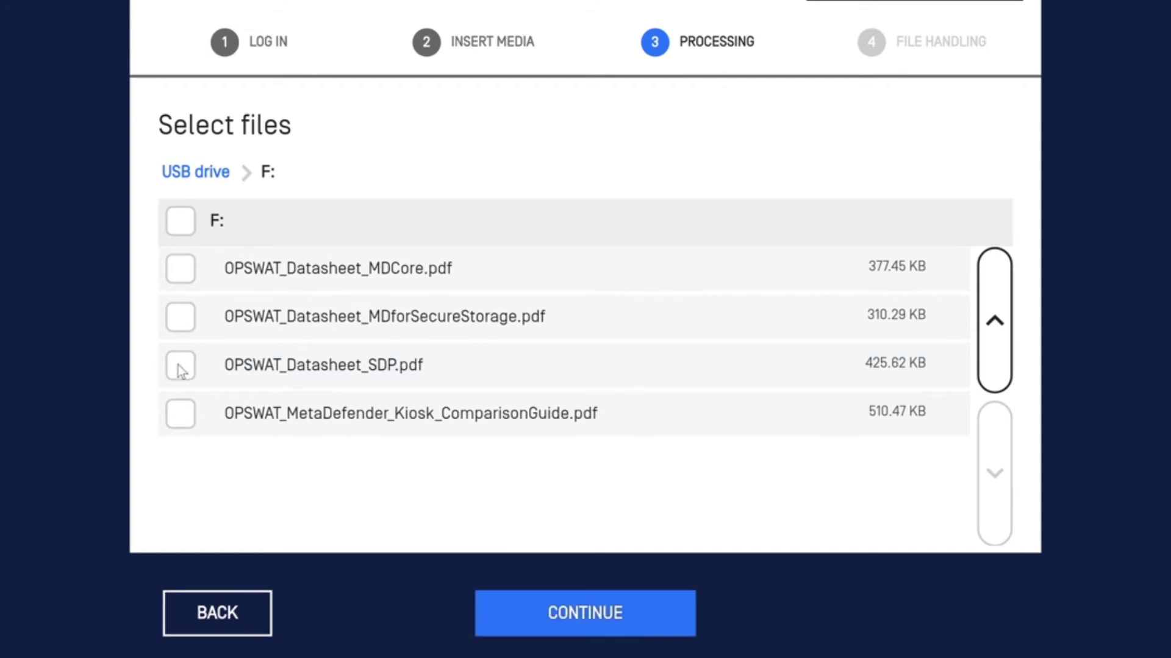
left_click(620, 616)
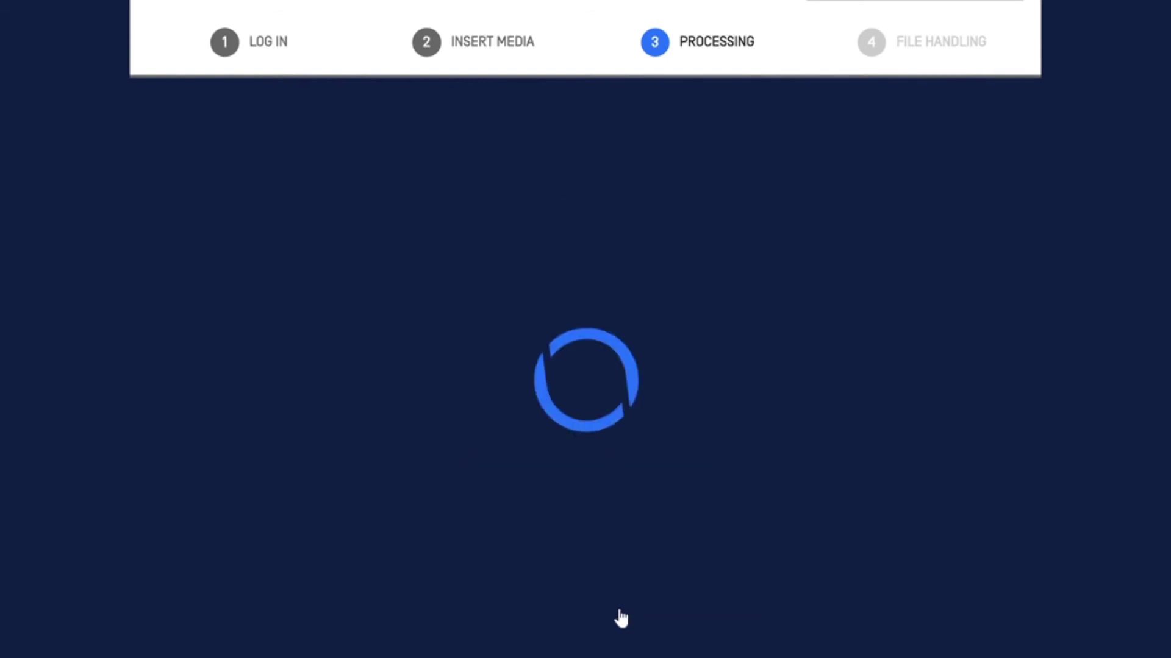
Choose COPY & PRINT to upload the processed PDF to MetaDefender Vault
left_click(581, 622)
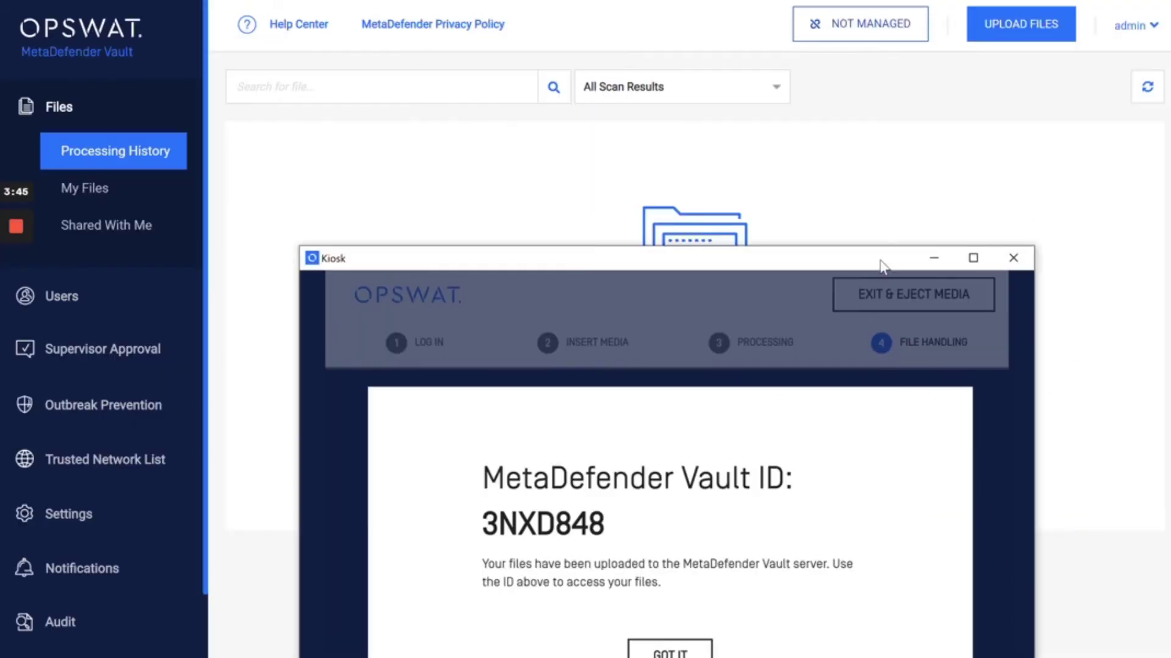
Copy the upload's Owner ID and open the OPSWAT_Datasheet_SDP.pdf details page
left_click_drag(883, 265, 923, 404)
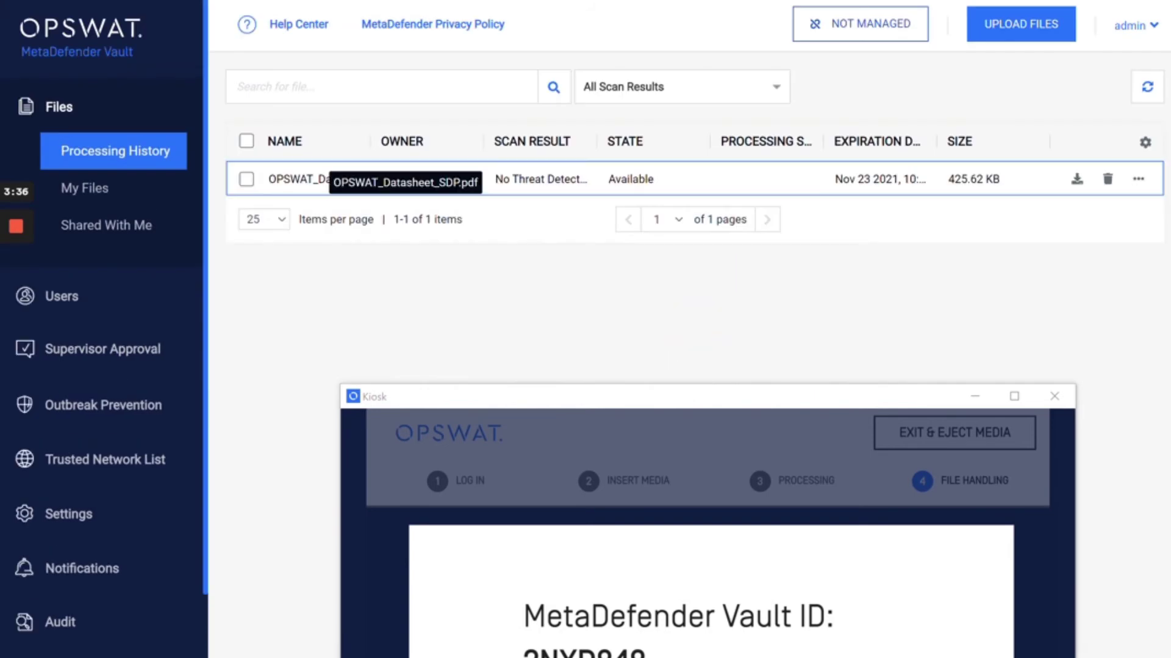
left_click_drag(433, 179, 380, 178)
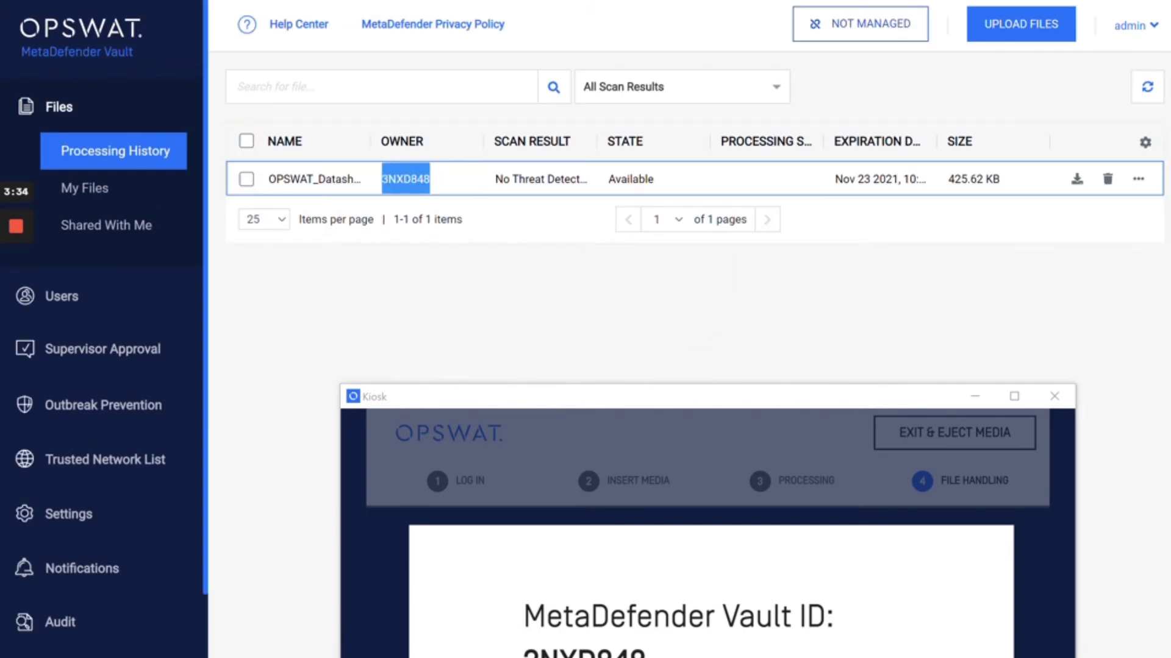
right_click(386, 183)
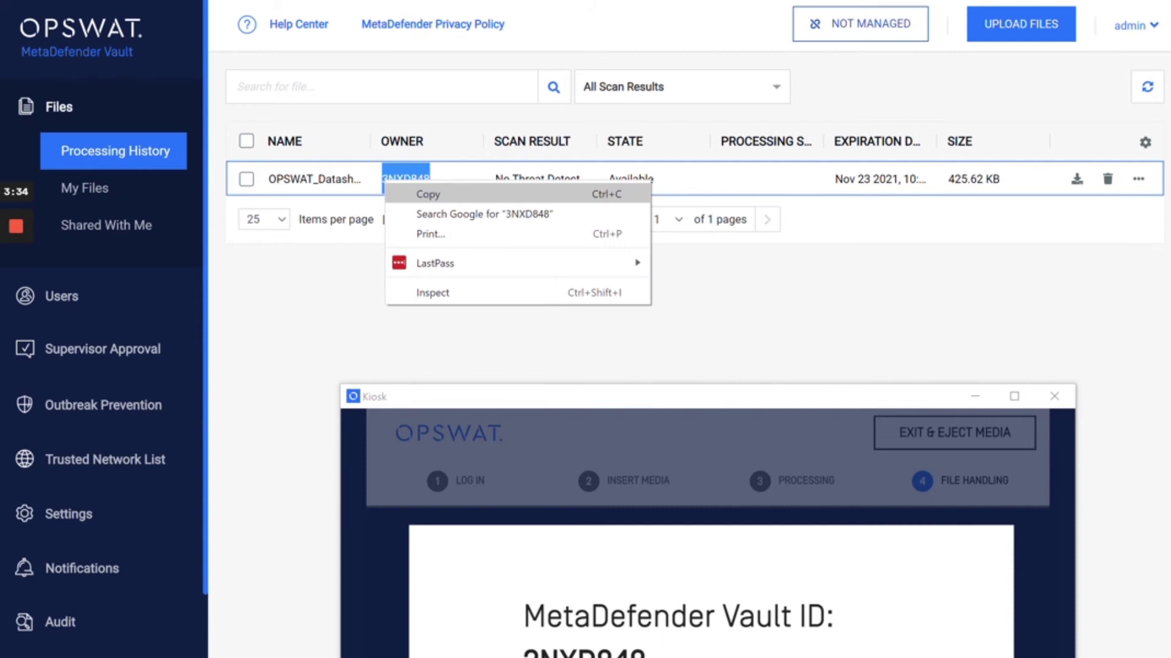
left_click(428, 194)
left_click(314, 179)
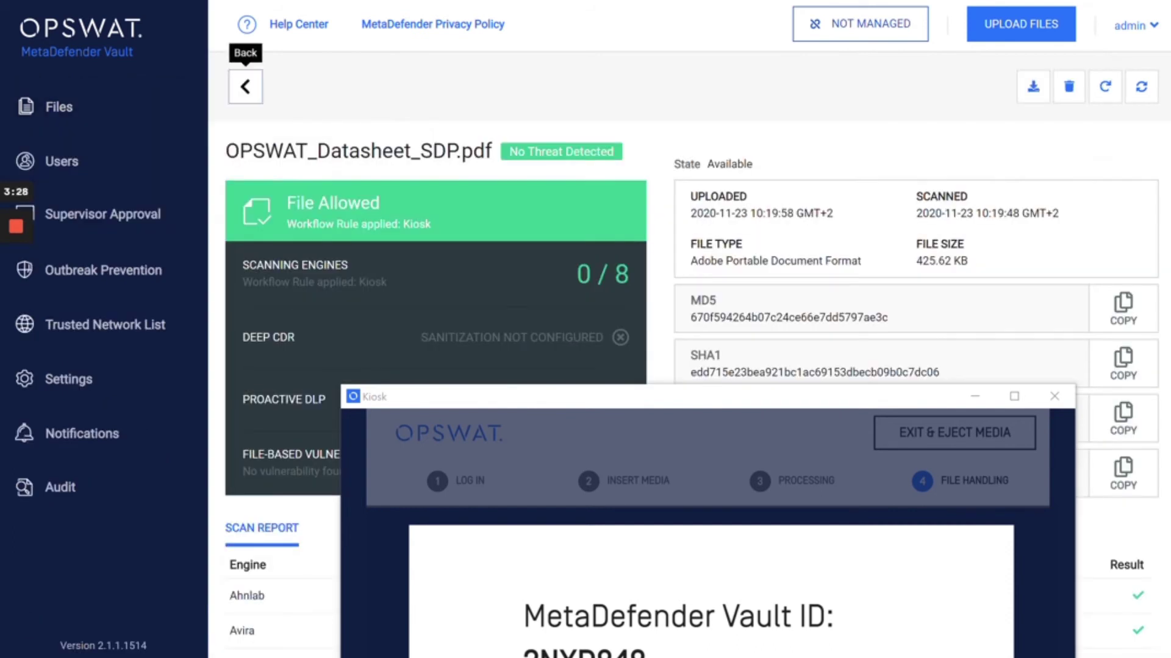
Return from the datasheet details to Files > Processing History
left_click(695, 329)
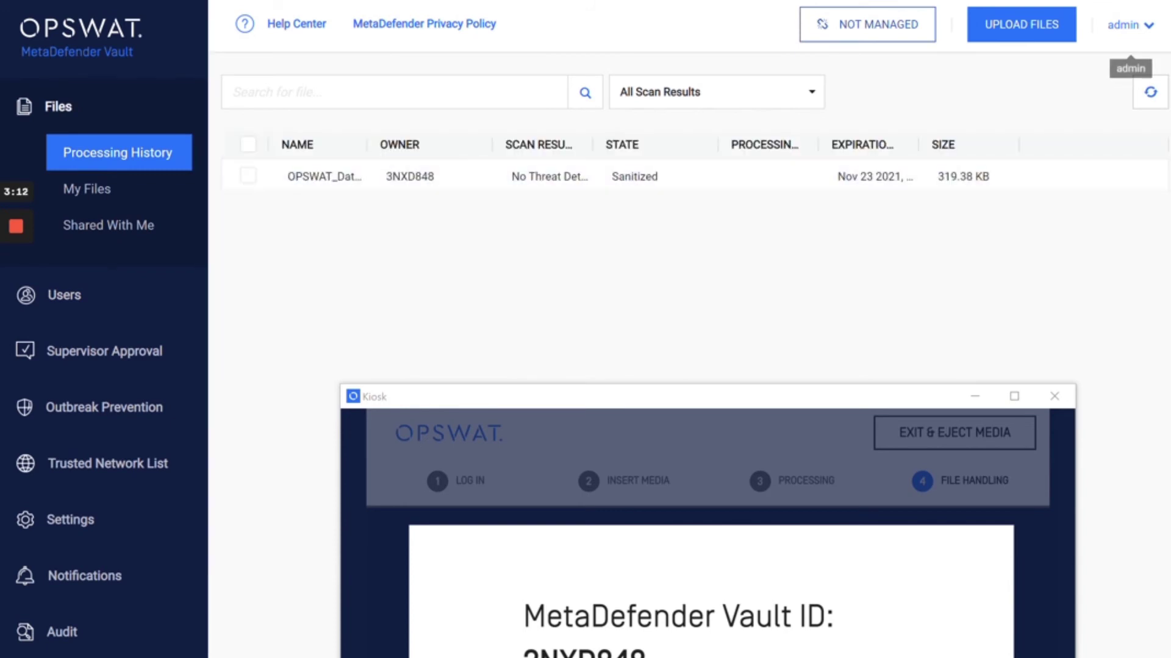
Log out of admin and access files on the GUEST tab using the kiosk's Vault ID
left_click(1128, 25)
left_click(1065, 126)
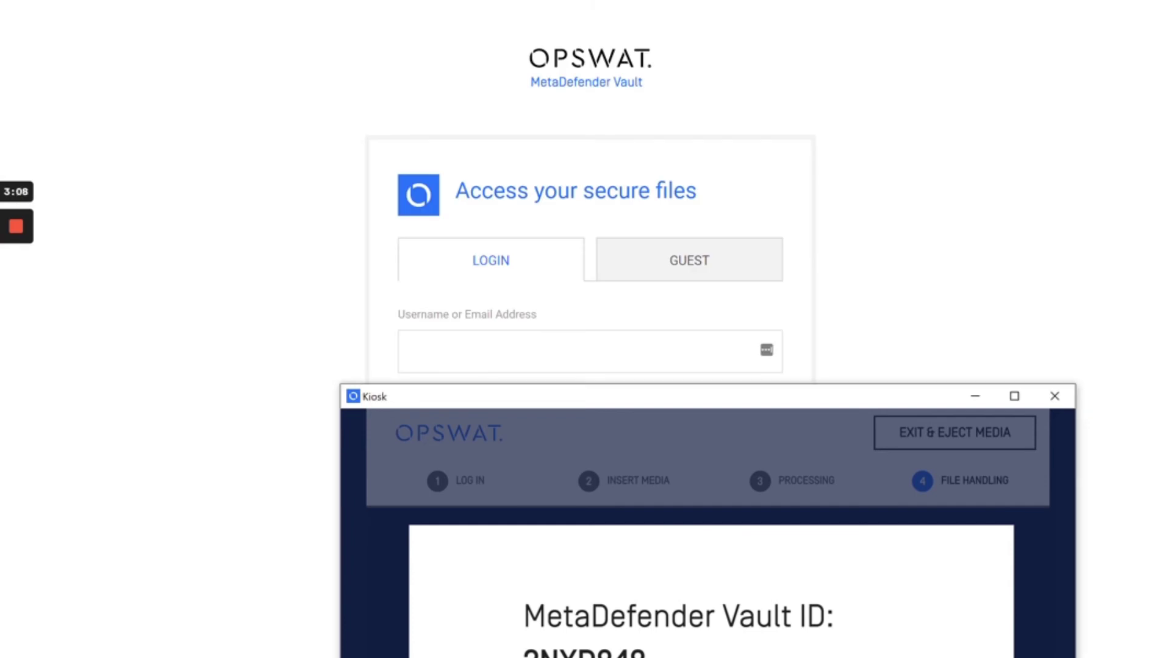
left_click(975, 396)
left_click(689, 261)
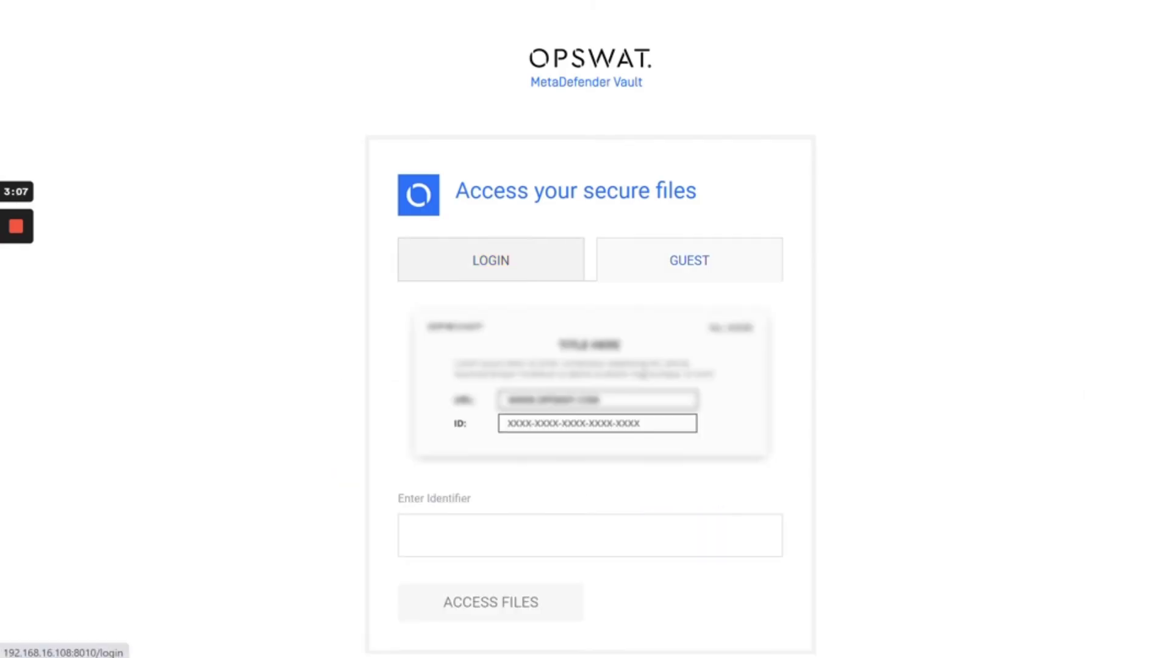
left_click(590, 536)
key("Return")
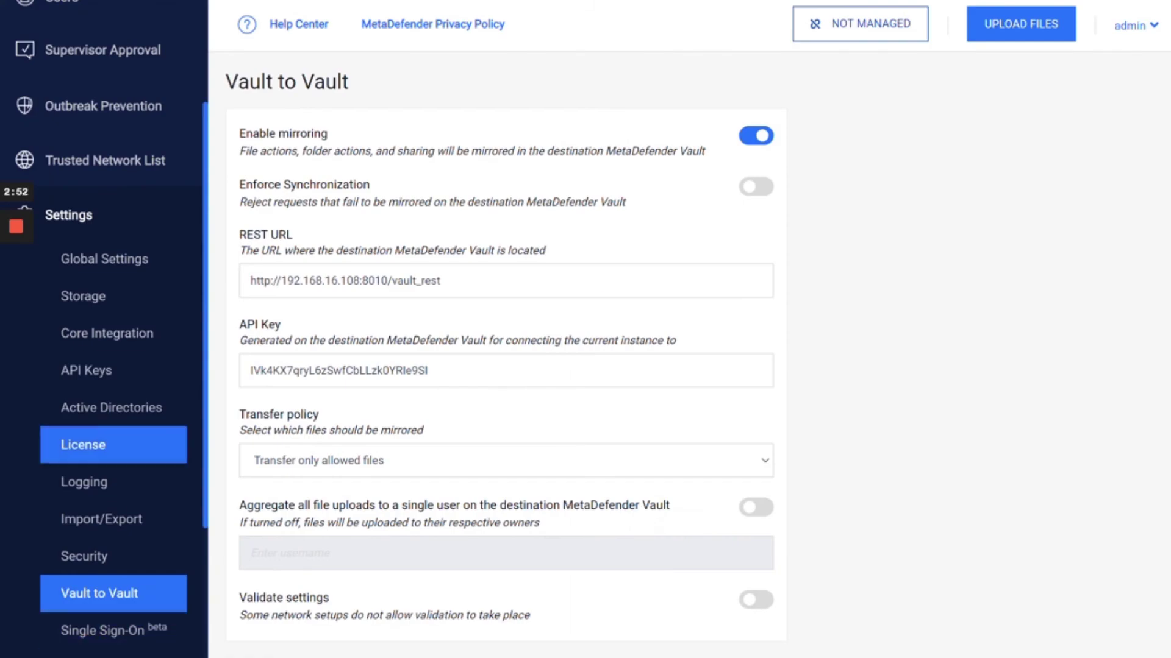
Open Audit from the lower sidebar to view the 128 logged events
scroll(92, 444, "down", 3)
left_click(60, 547)
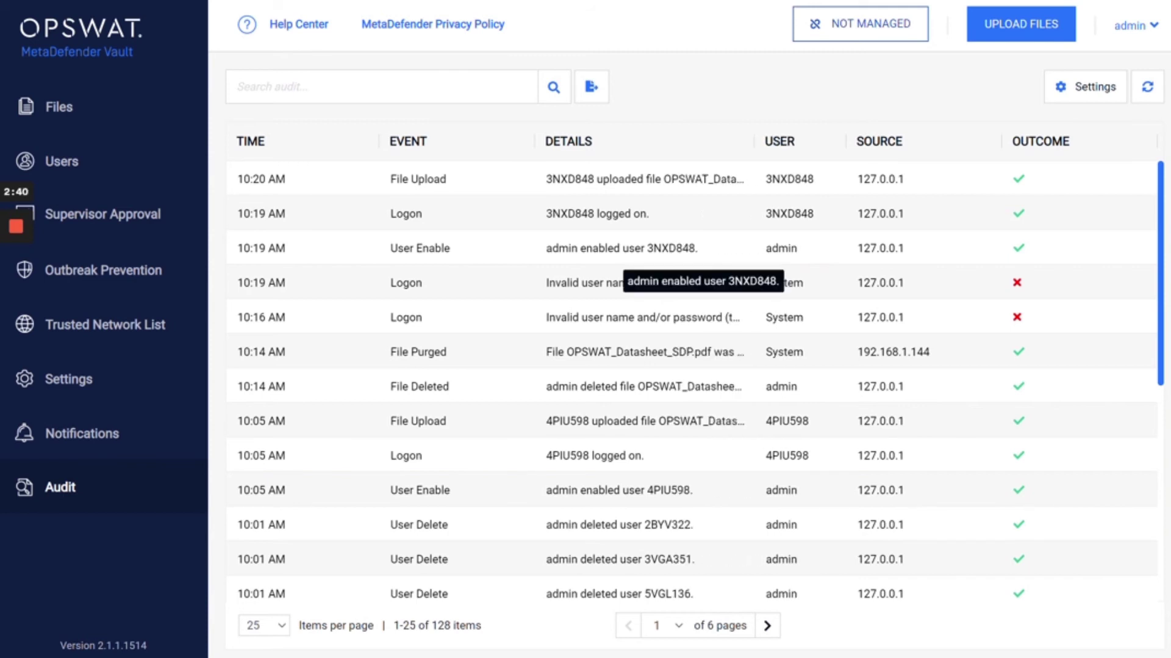
Highlight the guest ID and 'admin' in the User Enable entry's Details
left_click_drag(689, 248, 653, 248)
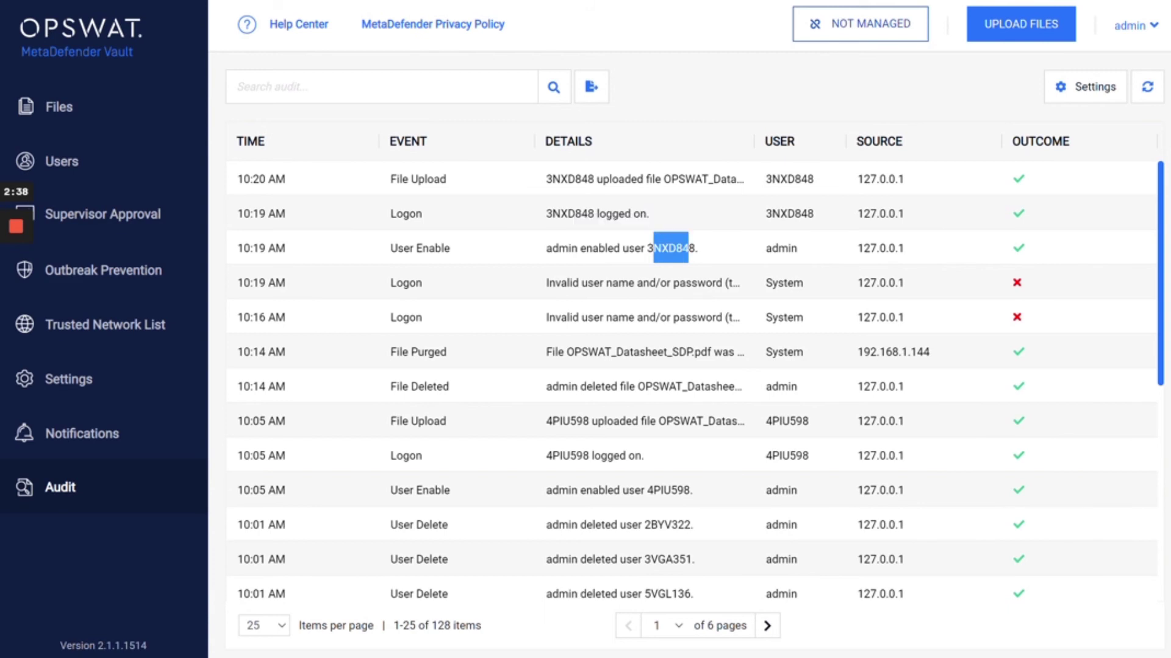
left_click_drag(546, 249, 580, 248)
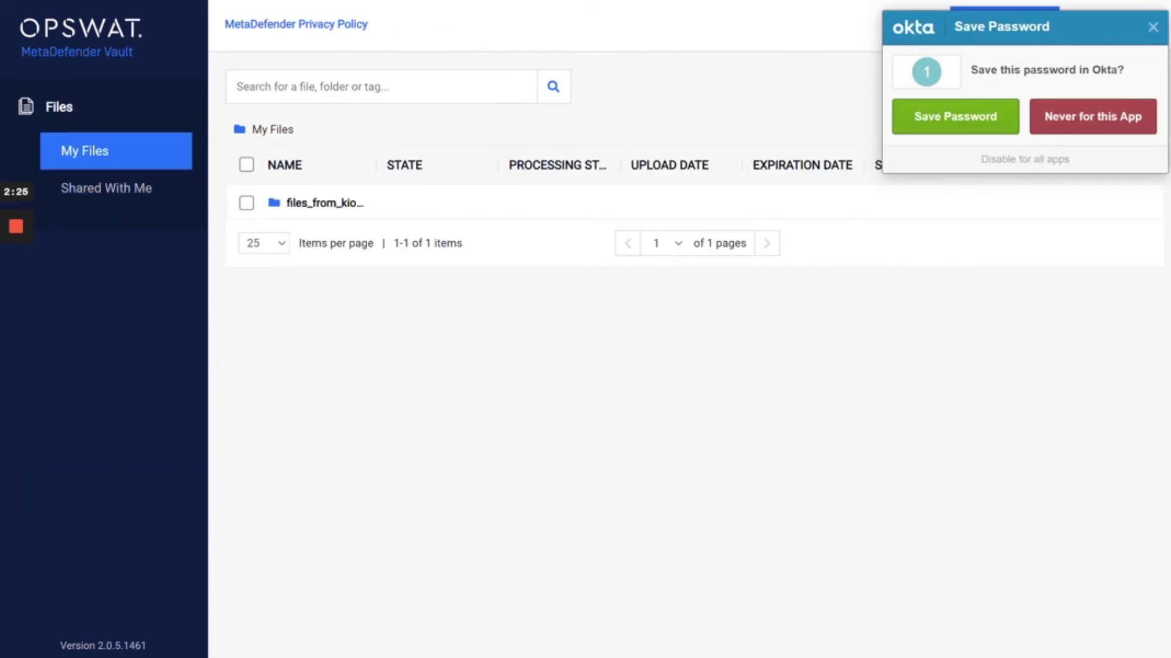
Close the password-save popup and log in to the second vault as 'admin'
left_click(1152, 27)
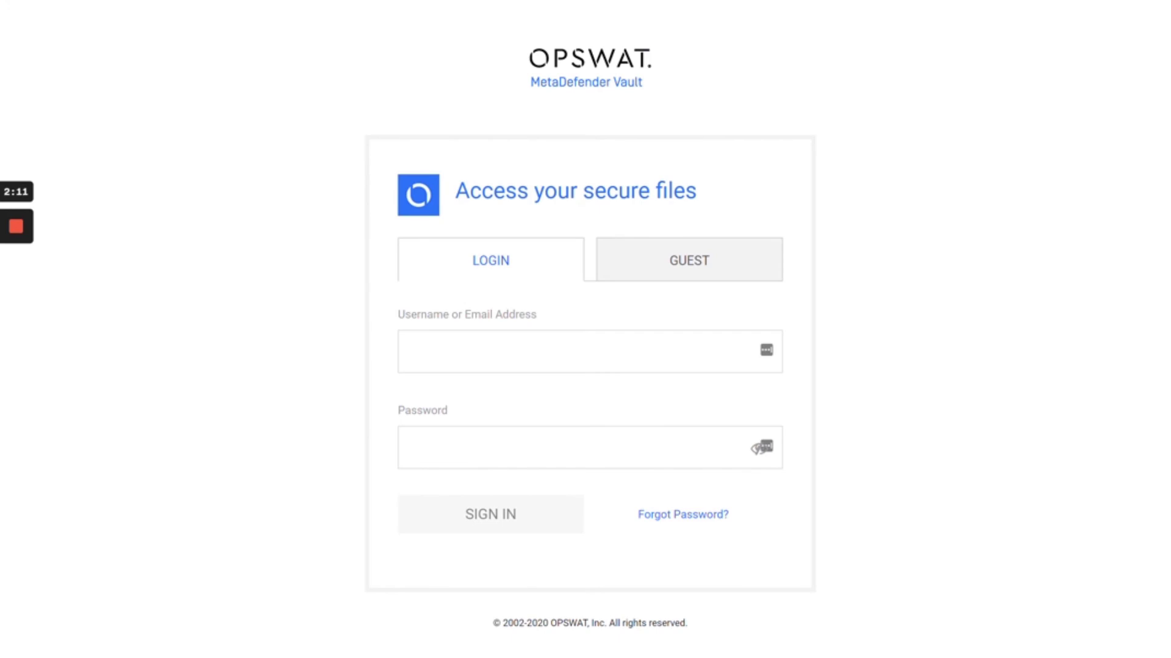
left_click(409, 351)
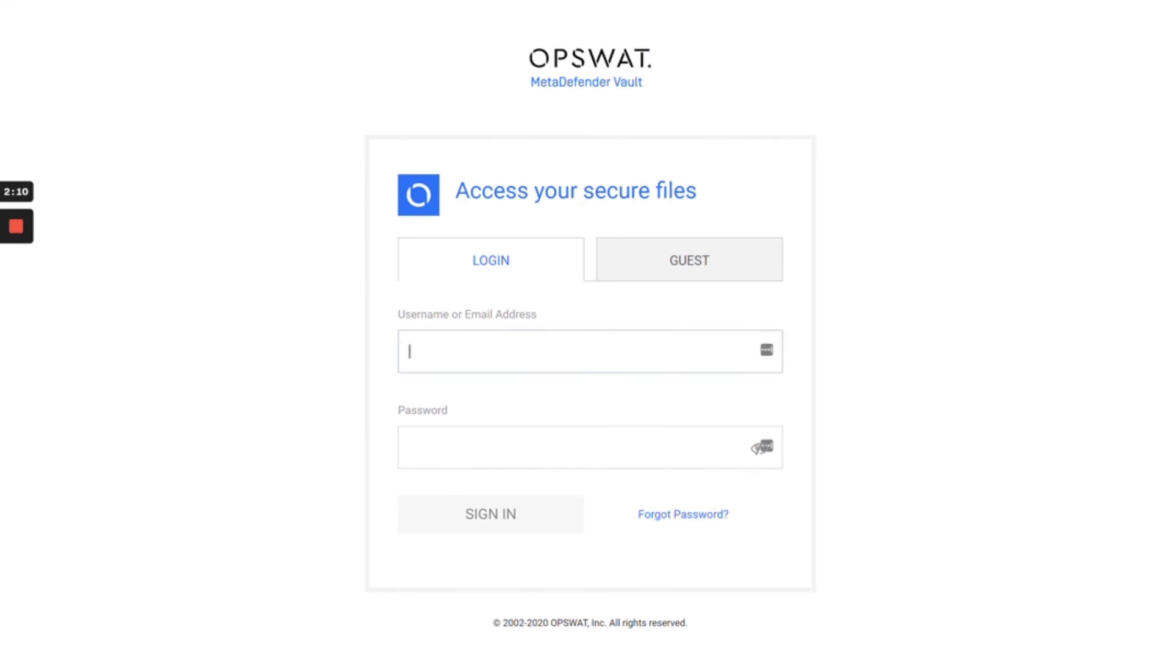
type("admin")
key("Tab")
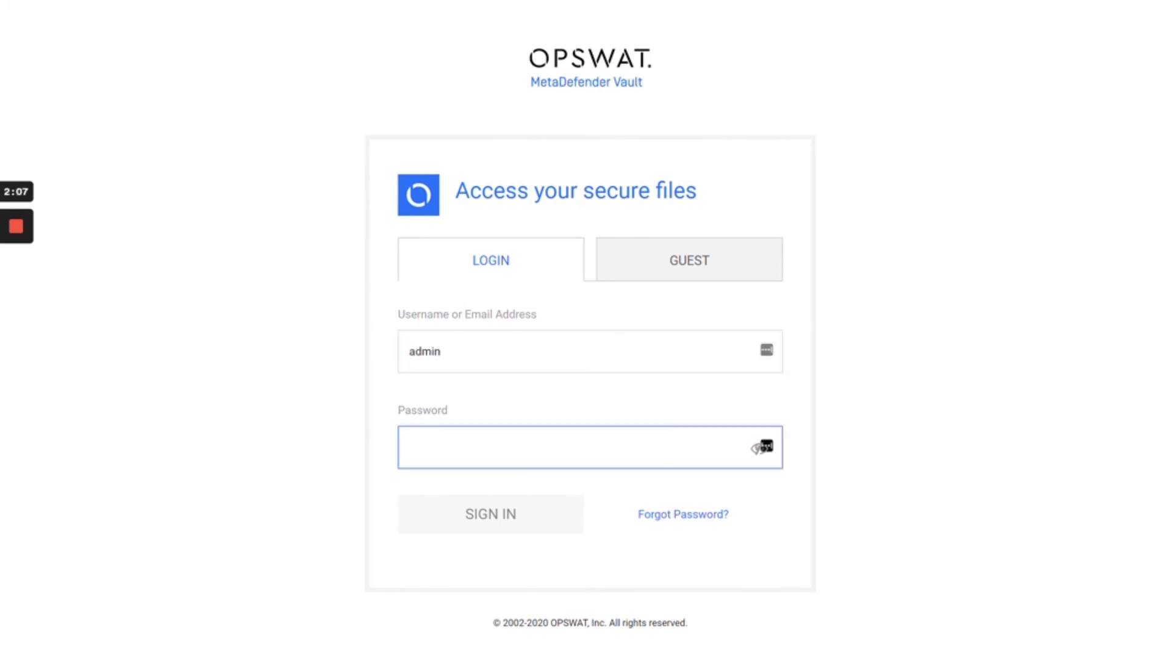
type("*************")
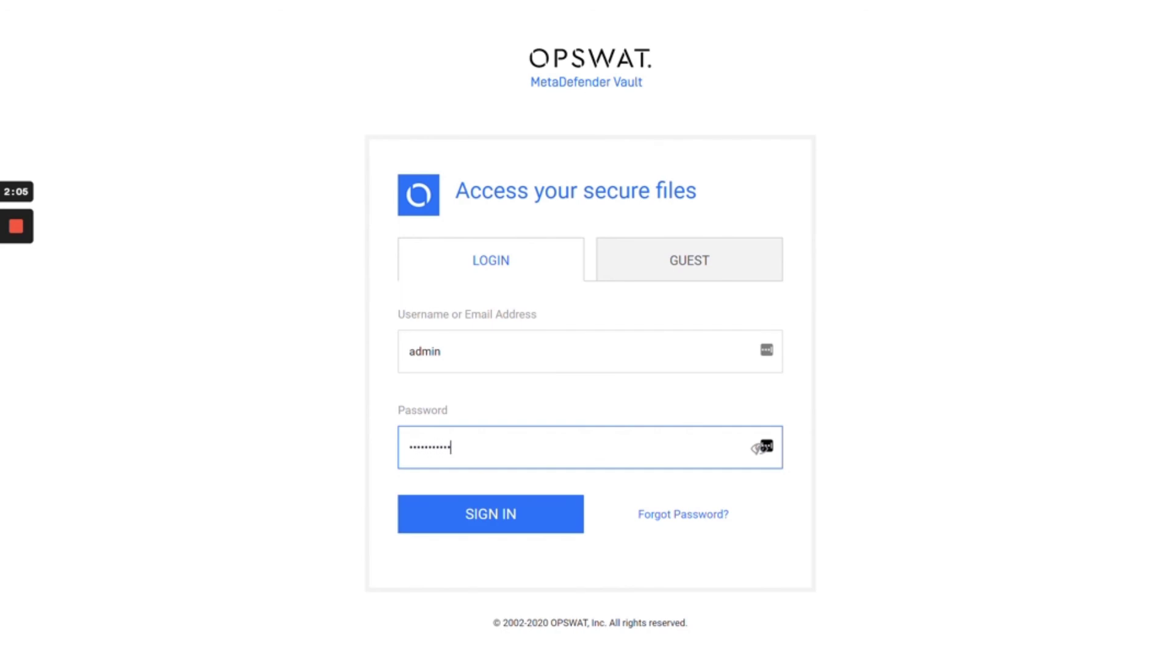
key("Return")
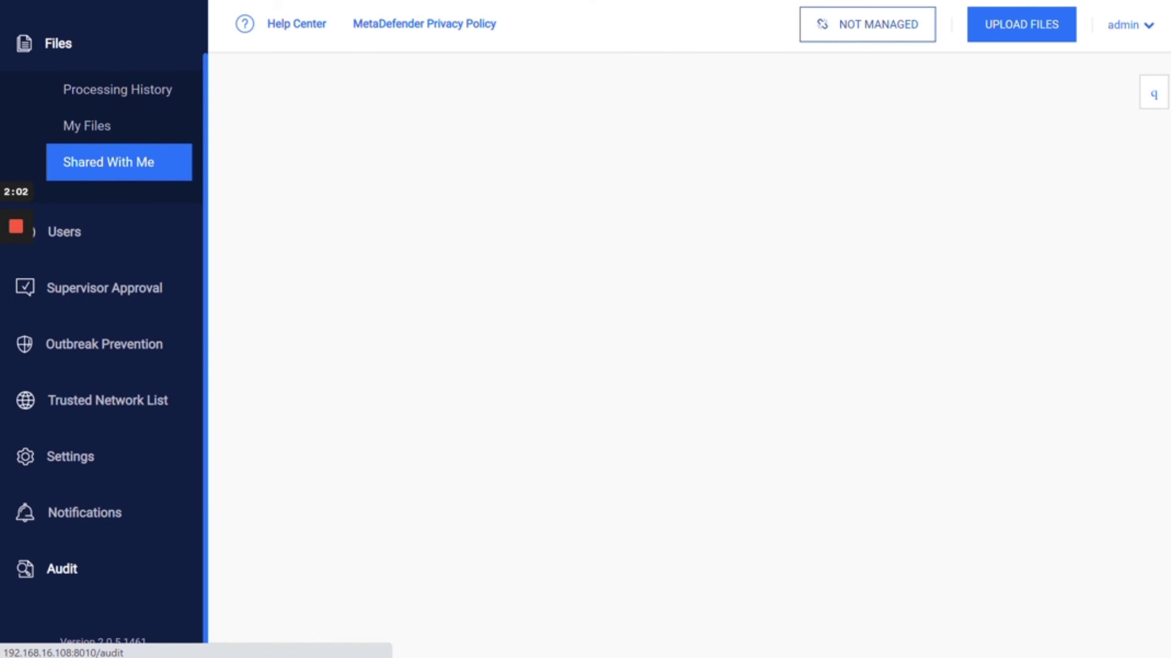
Open the second vault's Audit log and decline the LastPass save prompt with 'Not now'
left_click(61, 569)
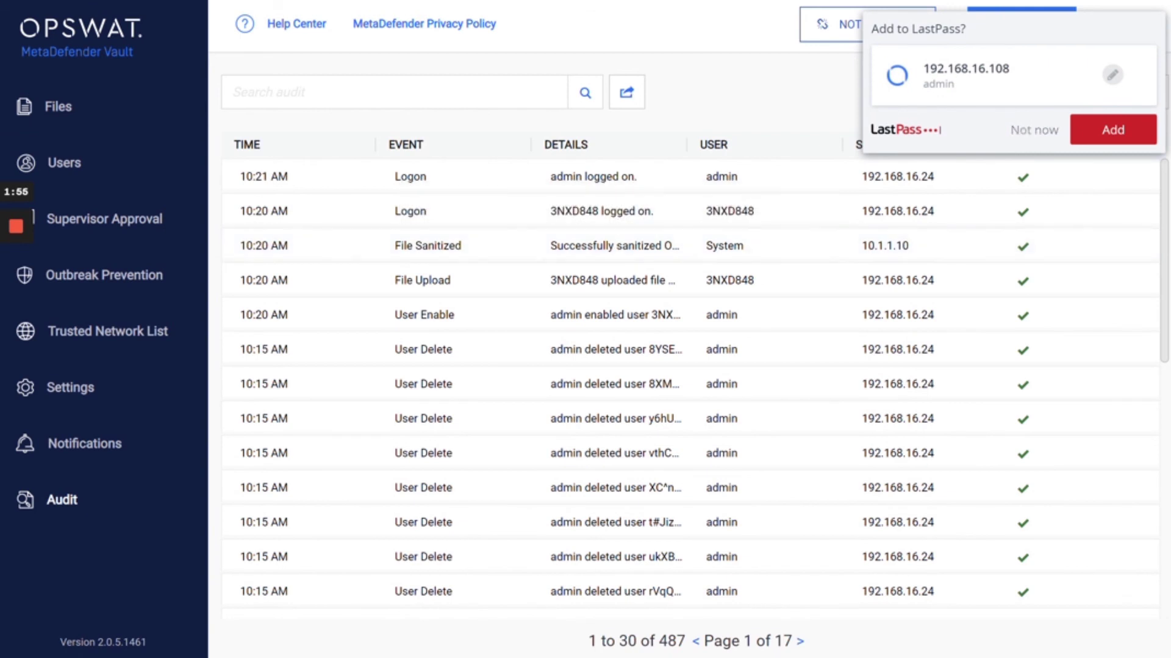
left_click(1034, 130)
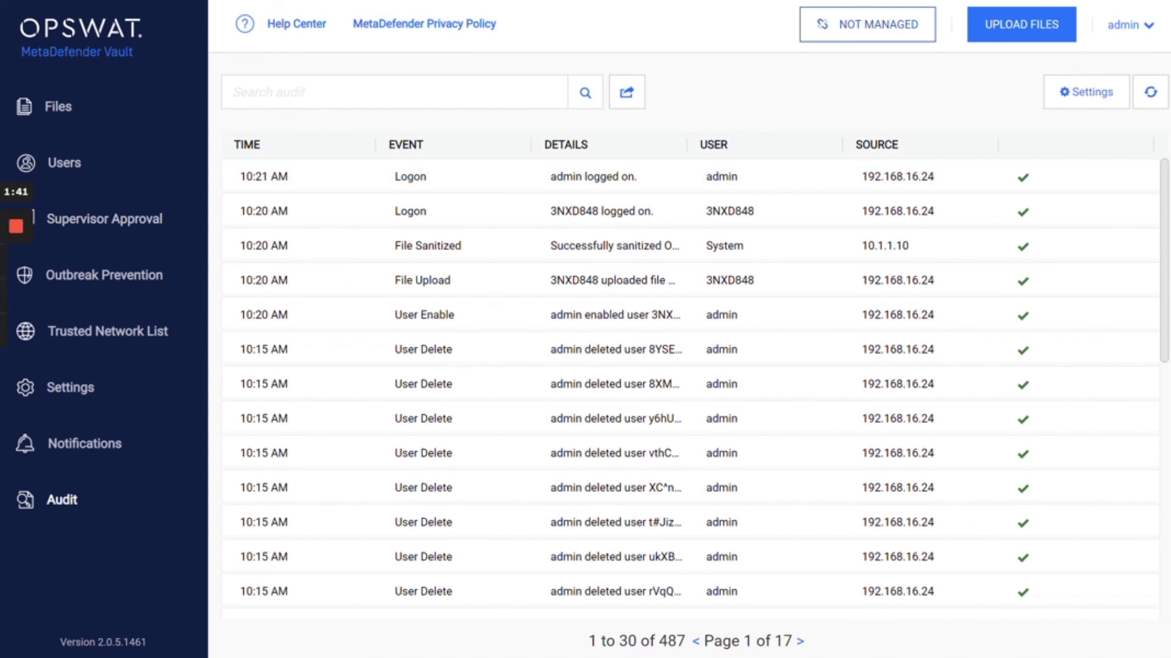
Restore the MetaDefender Kiosk window from the taskbar and move it so the upload confirmation with the Vault access ID is fully visible
mouse_move(16, 268)
mouse_move(572, 657)
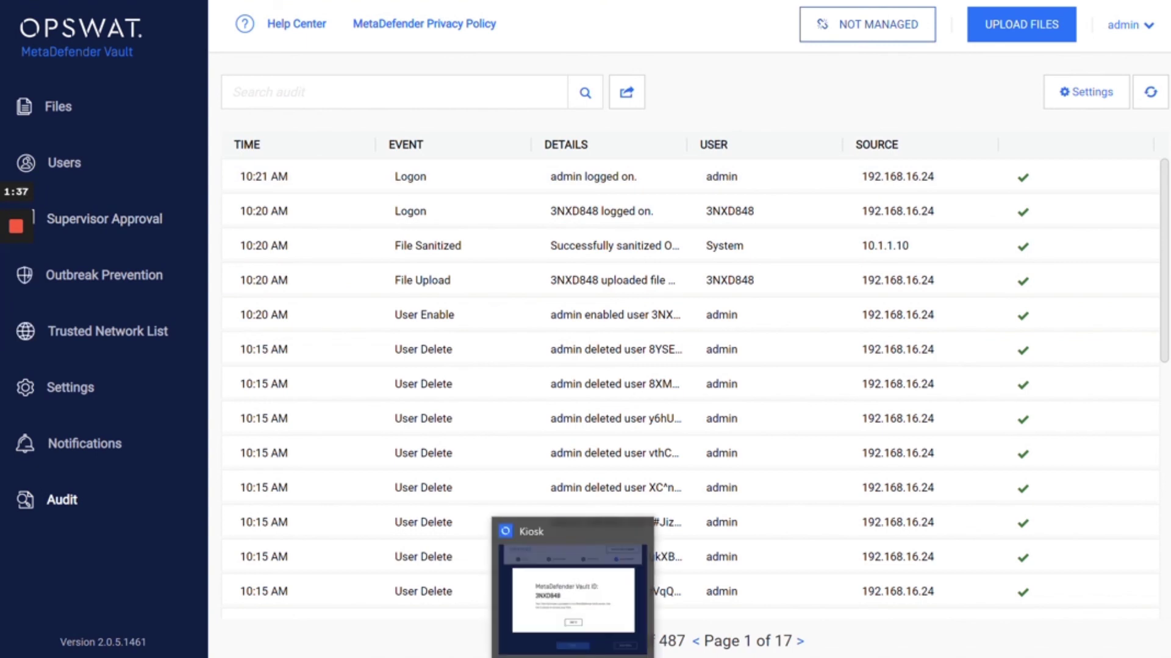
left_click(573, 588)
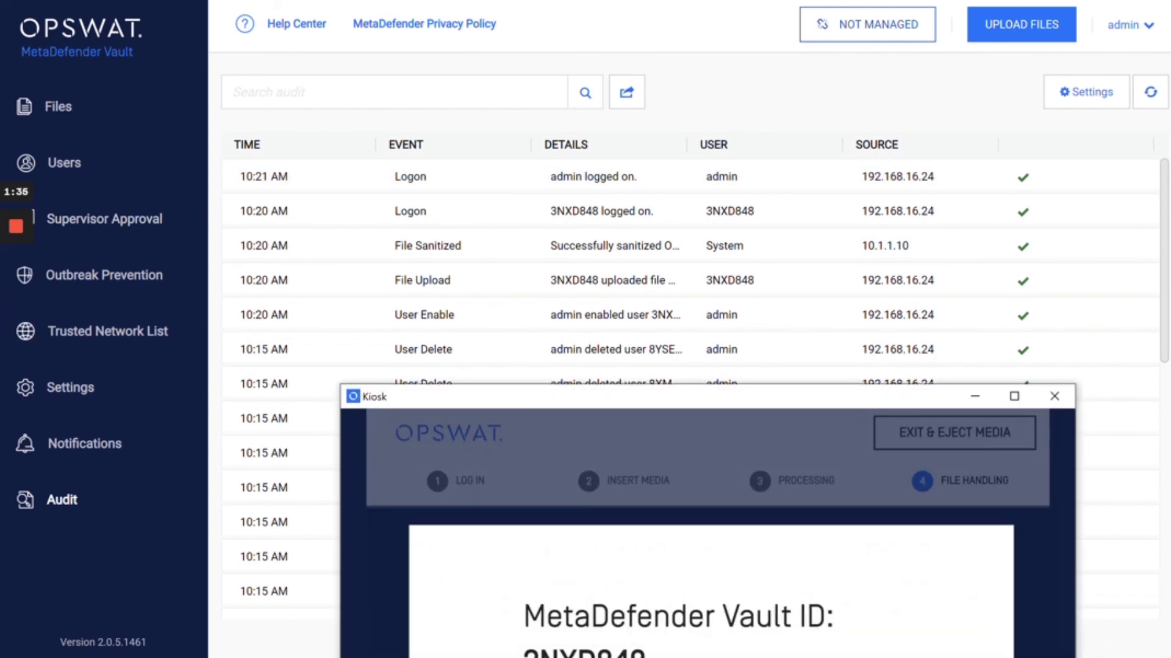
left_click_drag(683, 395, 582, 26)
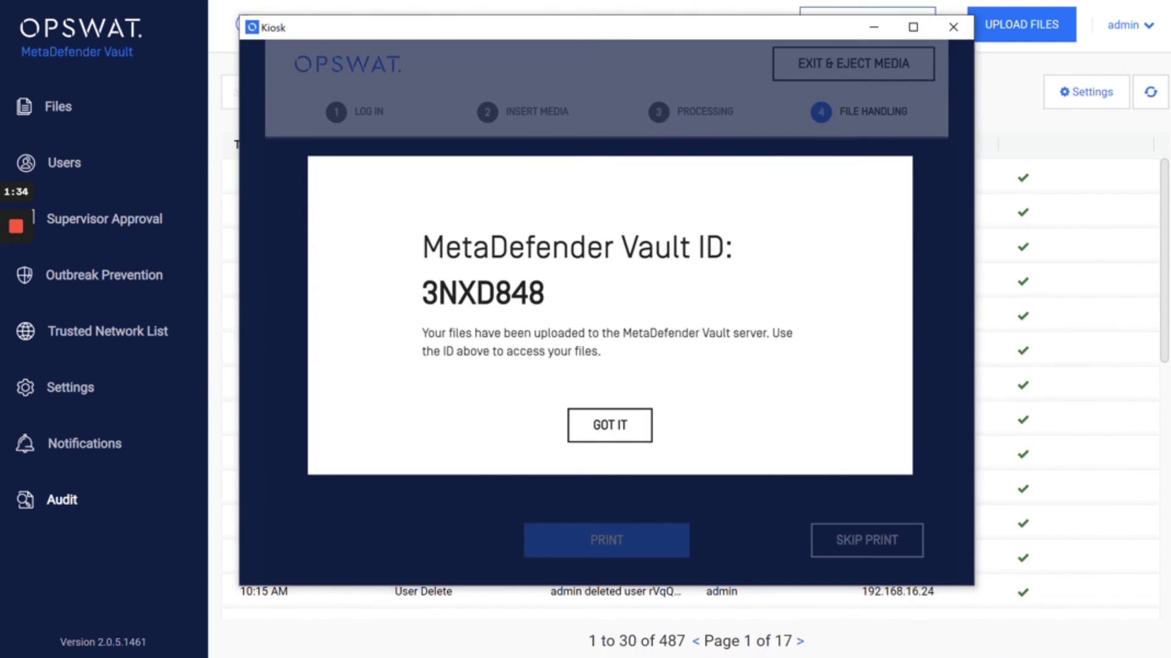